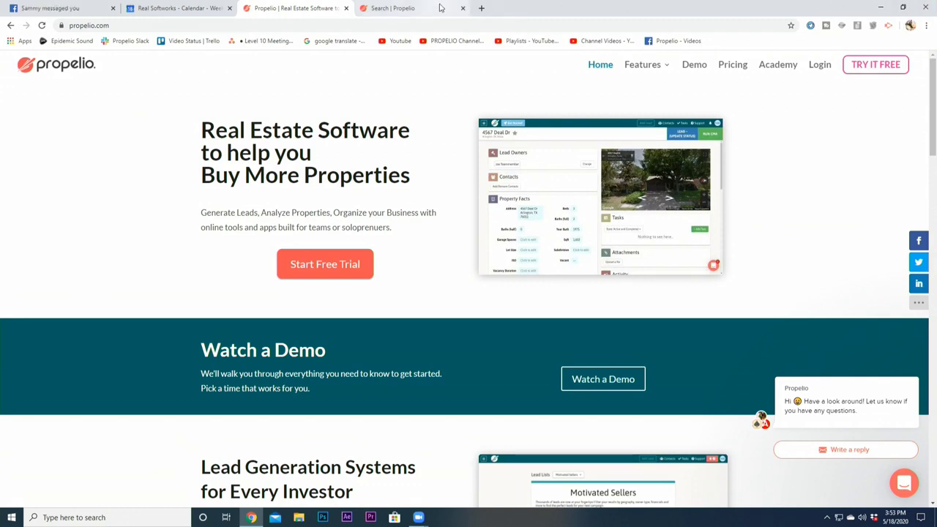
Step: Switch to the Propelio search app and open the Property Data search history
left_click(441, 7)
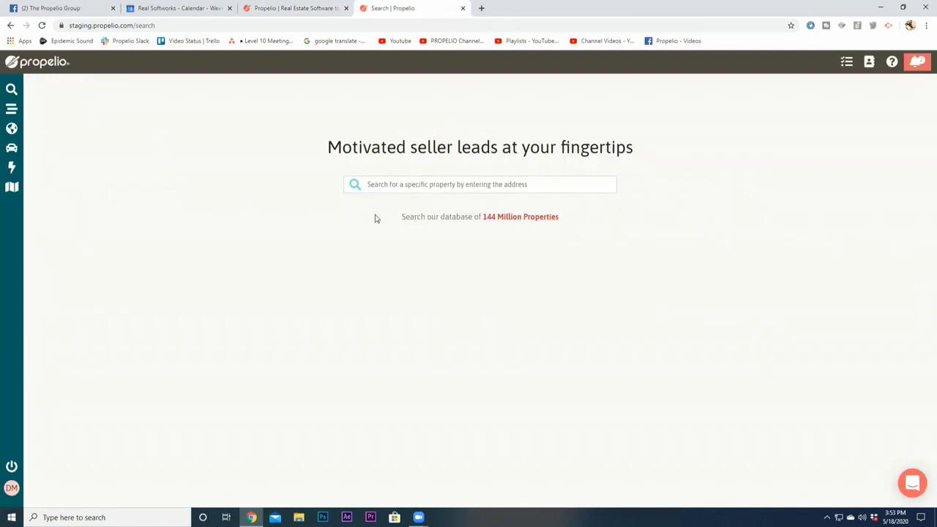
mouse_move(3, 211)
mouse_move(14, 92)
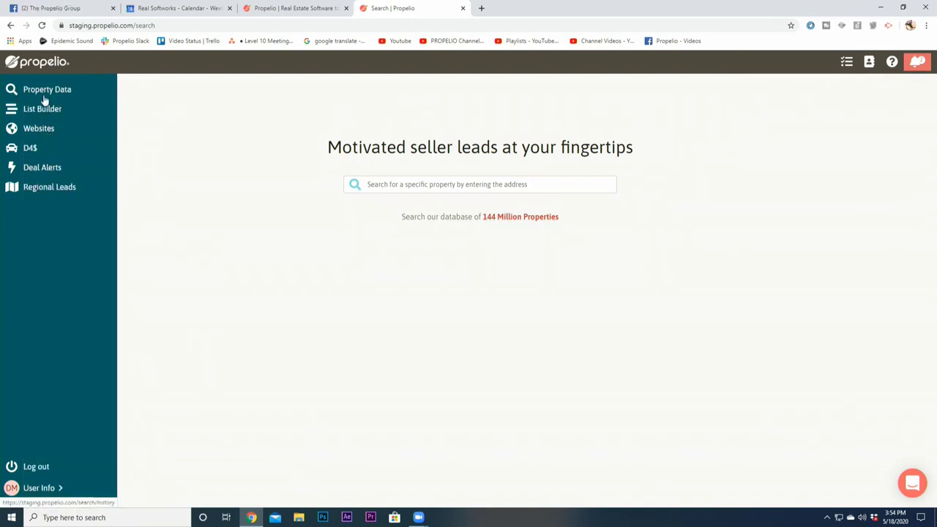
left_click(45, 97)
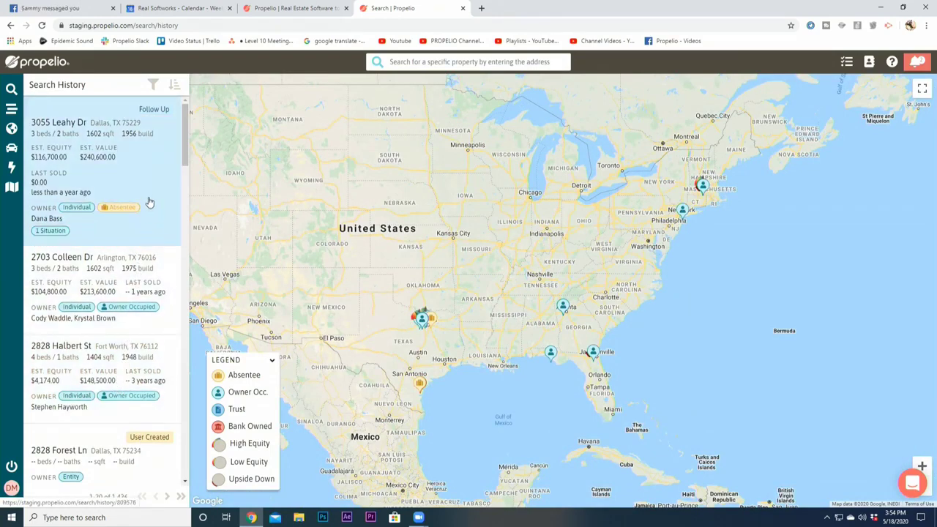
Step: Filter the search history to Follow Up properties and show the available sort orders
left_click(153, 87)
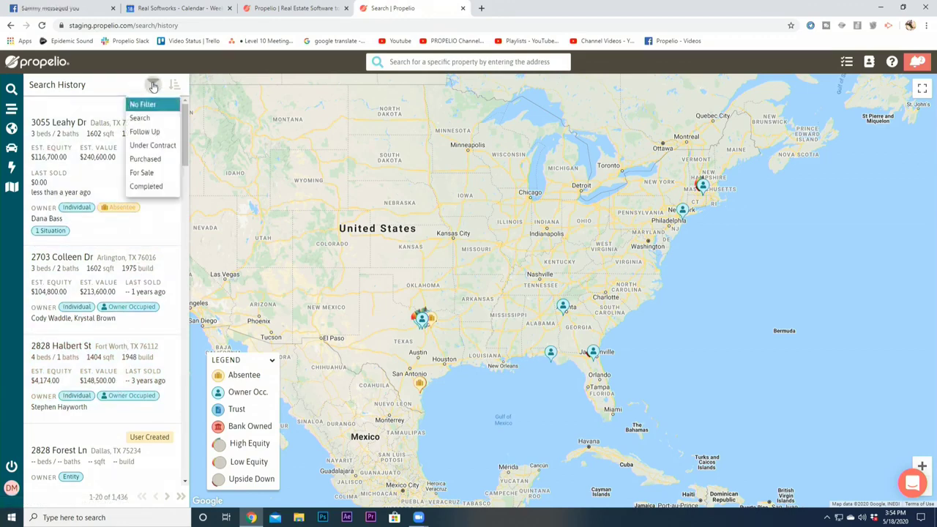
left_click(158, 135)
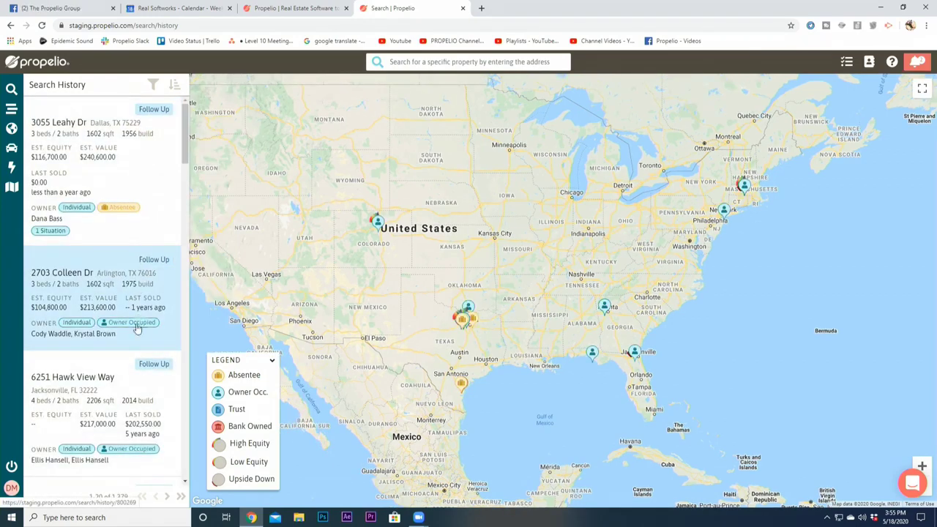
left_click(174, 85)
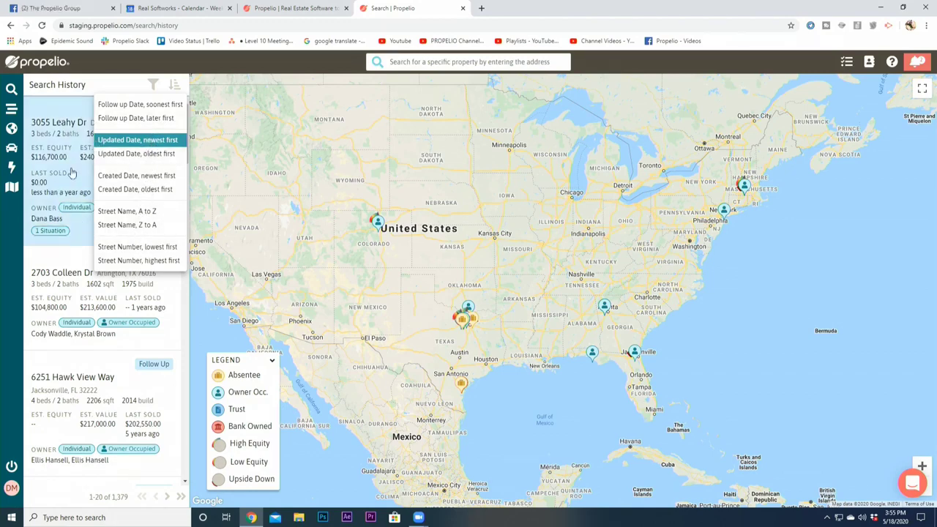
Step: Open the first Follow Up property, check its mortgages and transfers, and return to its details
left_click(66, 131)
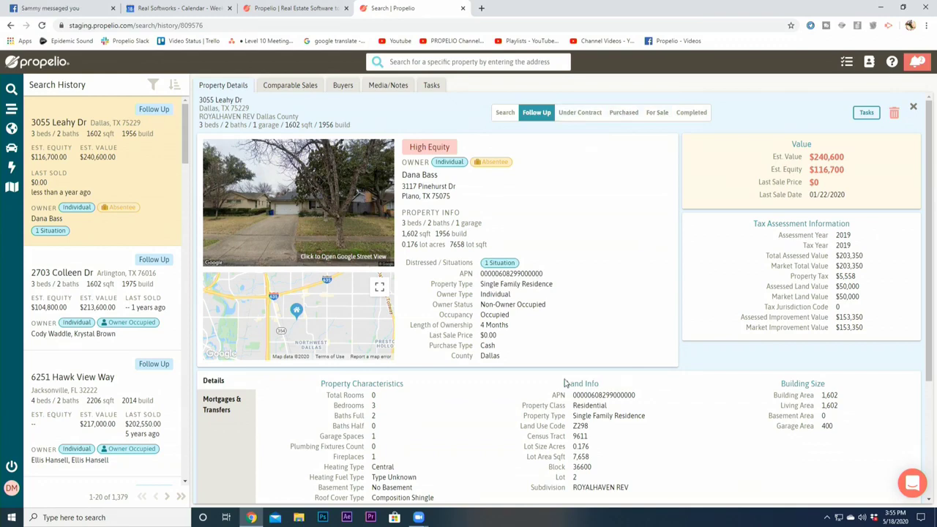
left_click(217, 409)
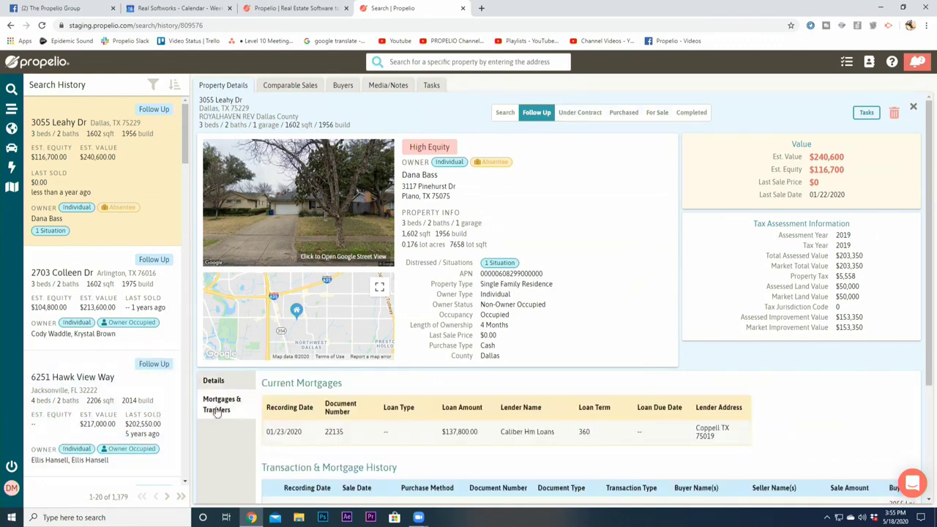
left_click(224, 384)
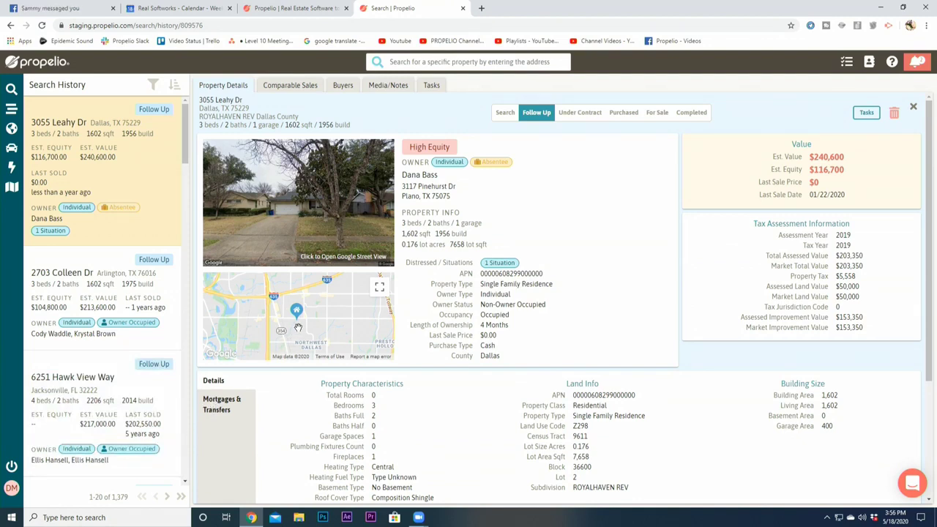
Step: Search for a property by street number 1954 and open the first suggested Fort Worth address
left_click(433, 61)
type("1954")
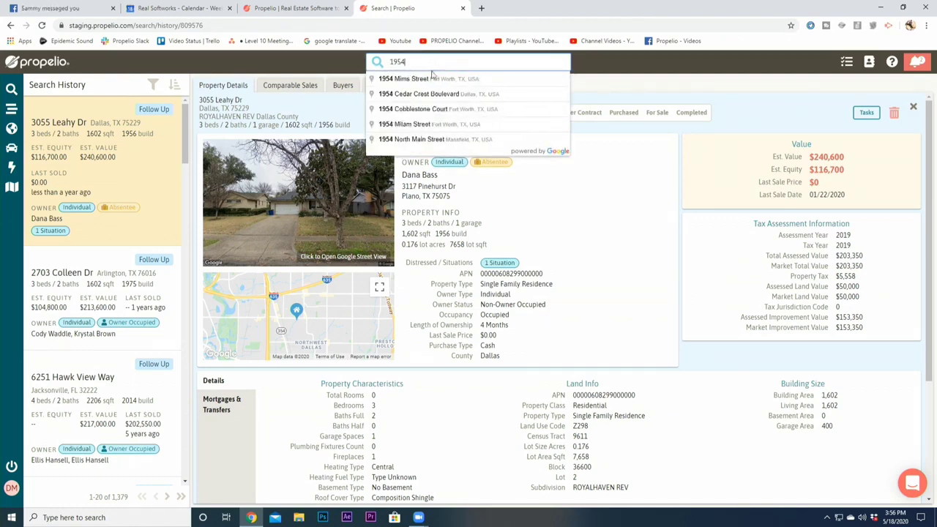
left_click(405, 78)
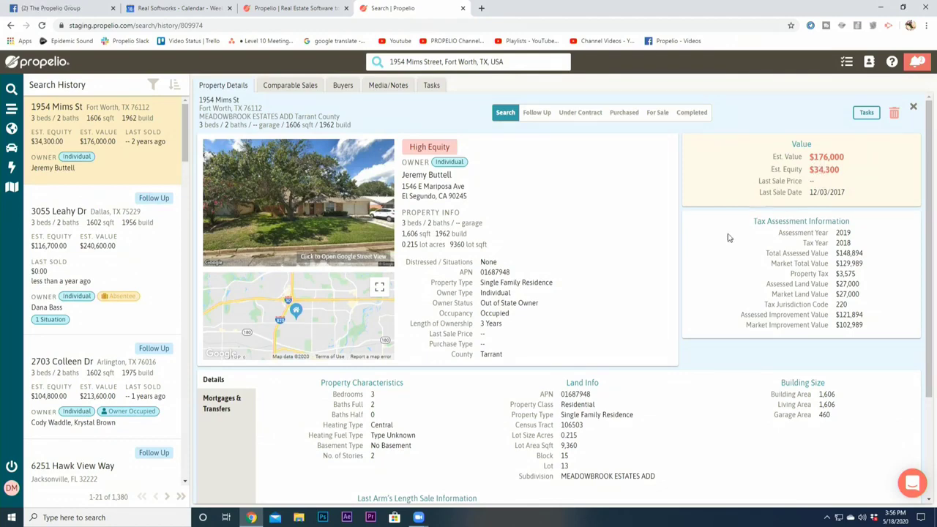
Step: Review the Fort Worth property's current mortgages and its transaction and mortgage history
scroll(598, 288, "down", 2)
left_click(217, 313)
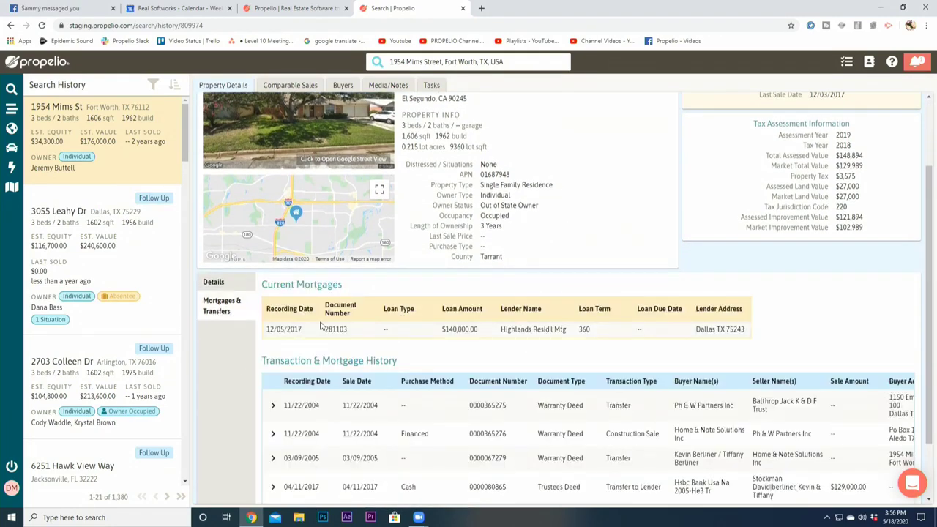
scroll(502, 342, "down", 1)
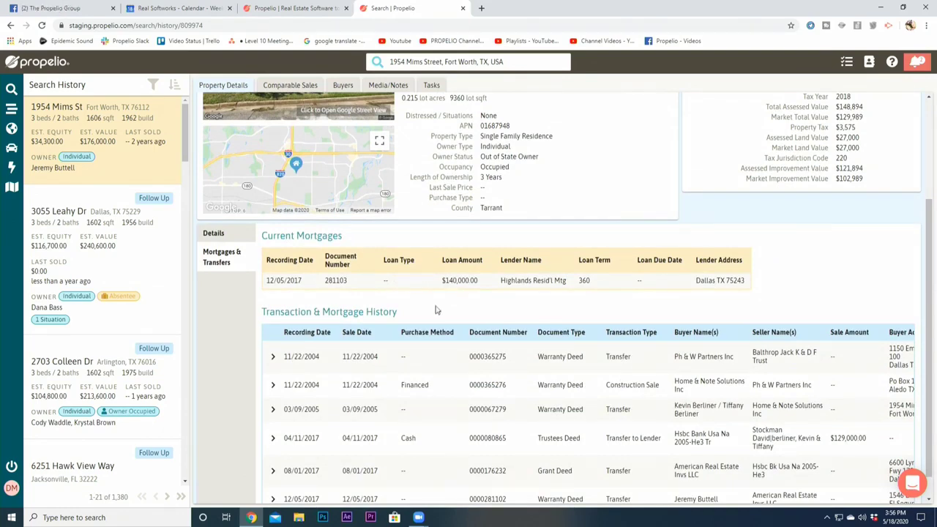
scroll(437, 311, "up", 3)
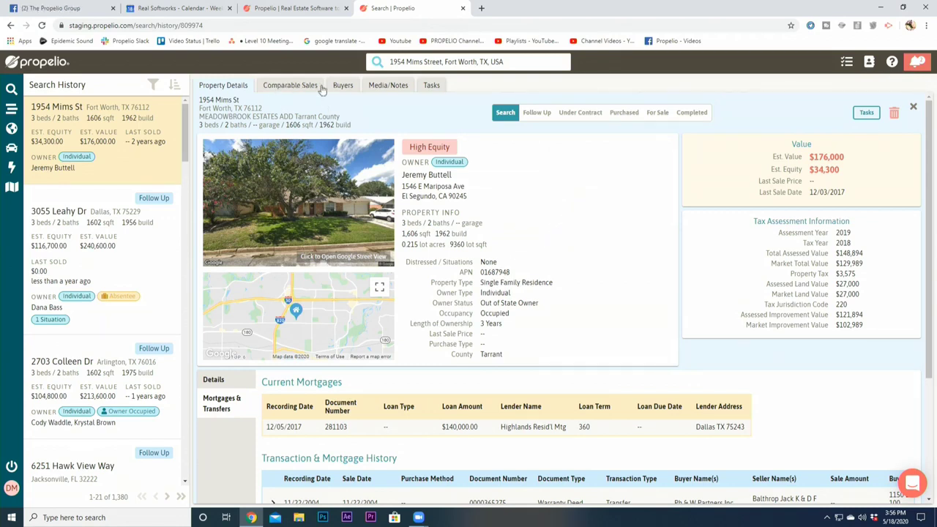
Step: Show the property's comparable sales, look through the photos of a nearby pending listing on the map, and close the listing
left_click(298, 91)
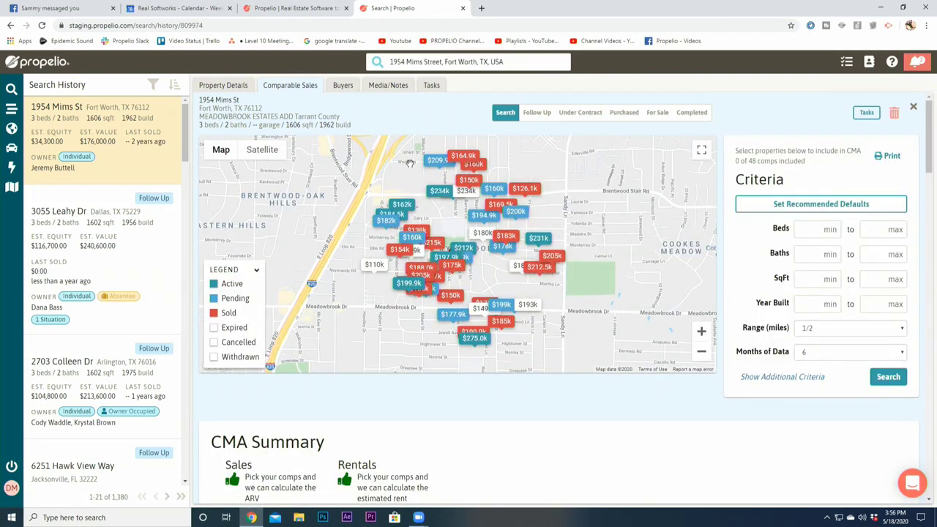
left_click(417, 240)
mouse_move(471, 262)
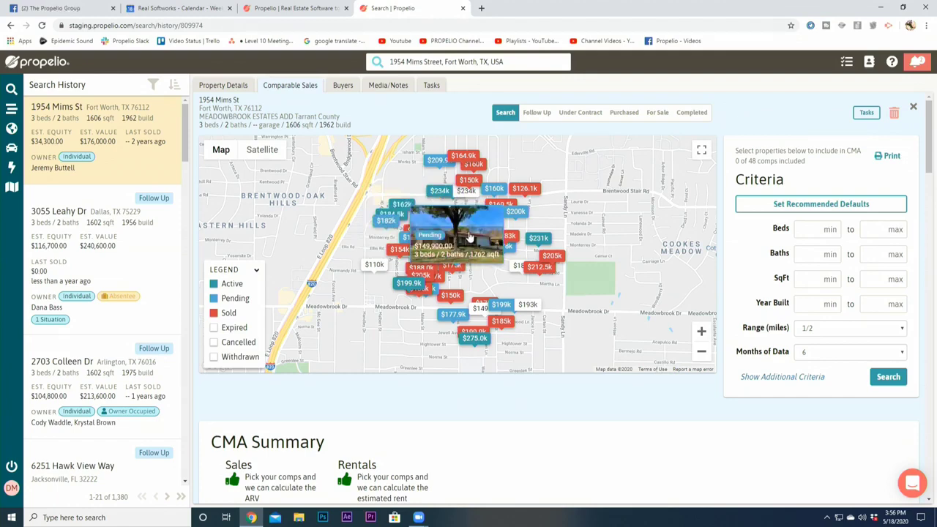
left_click(466, 236)
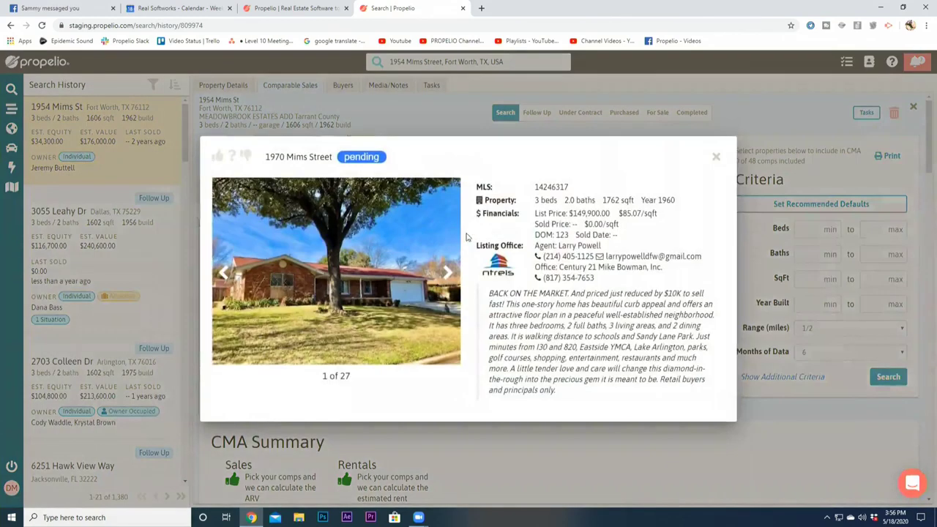
left_click(448, 273)
left_click(448, 272)
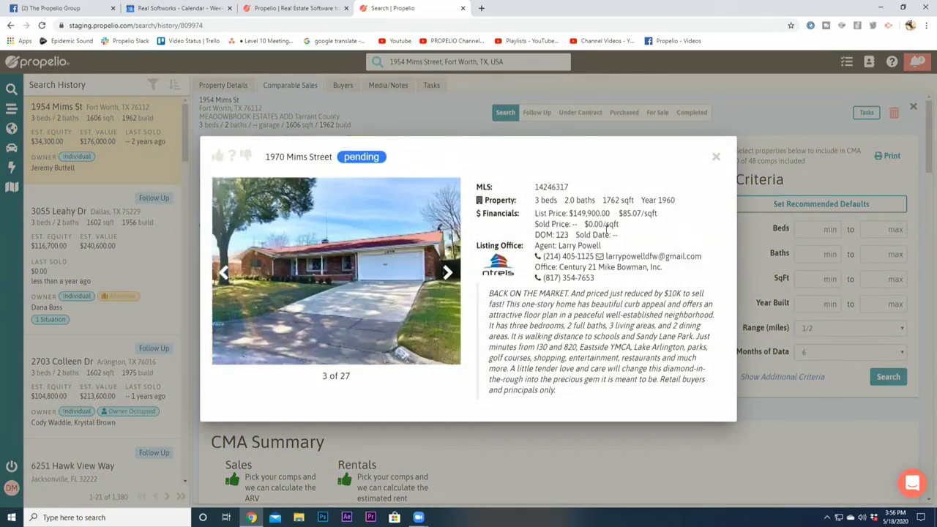
left_click(718, 160)
Step: Examine the comparable sales map, the CMA Summary and the table of sold properties
scroll(630, 319, "down", 3)
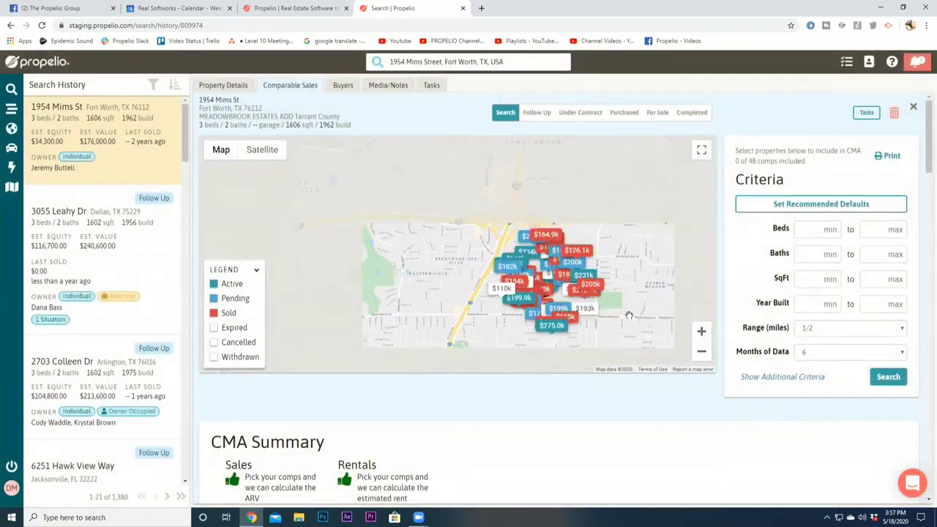
scroll(621, 322, "up", 2)
scroll(639, 447, "down", 4)
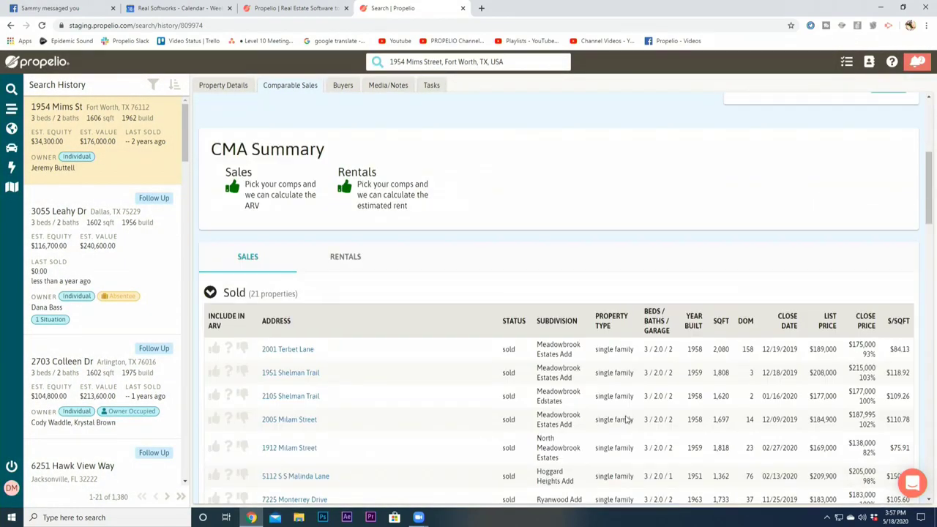
scroll(630, 417, "up", 1)
scroll(630, 417, "up", 3)
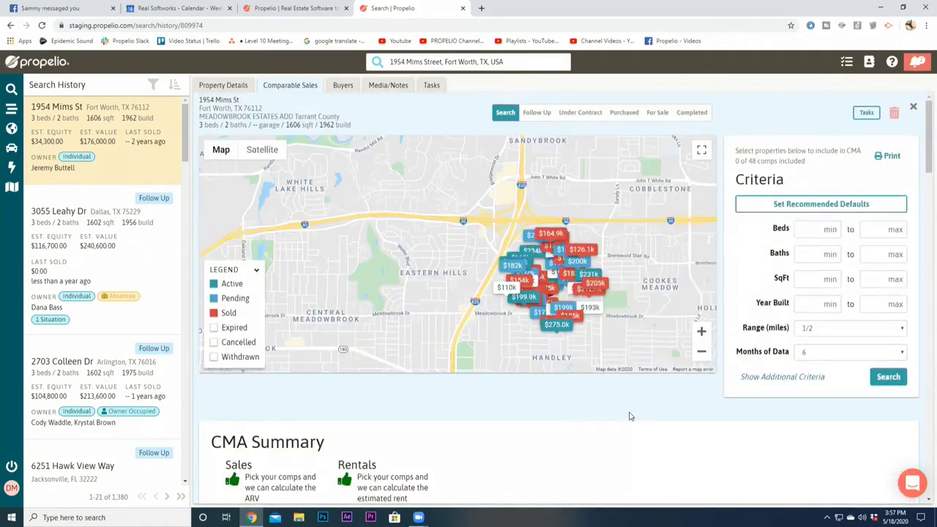
Step: Look through the property's neighboring buyers, its media and notes, and its tasks
left_click(345, 86)
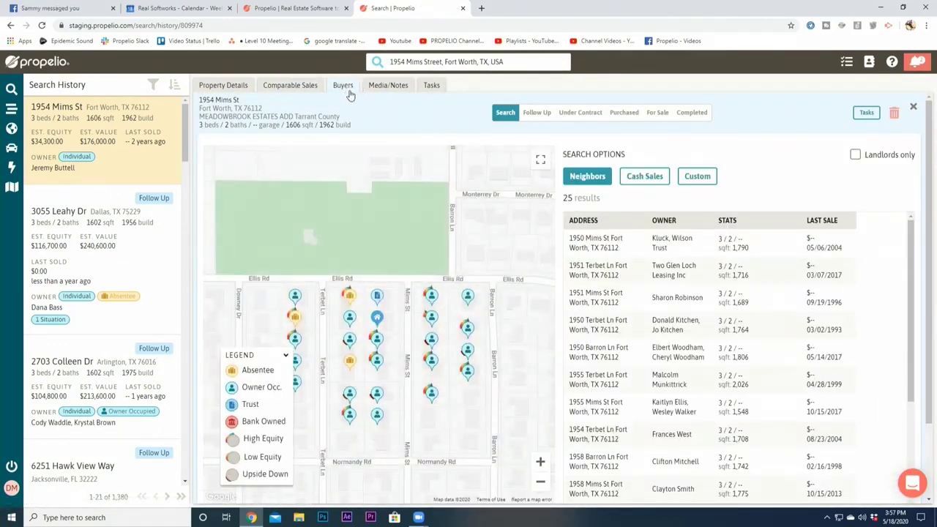
left_click(400, 88)
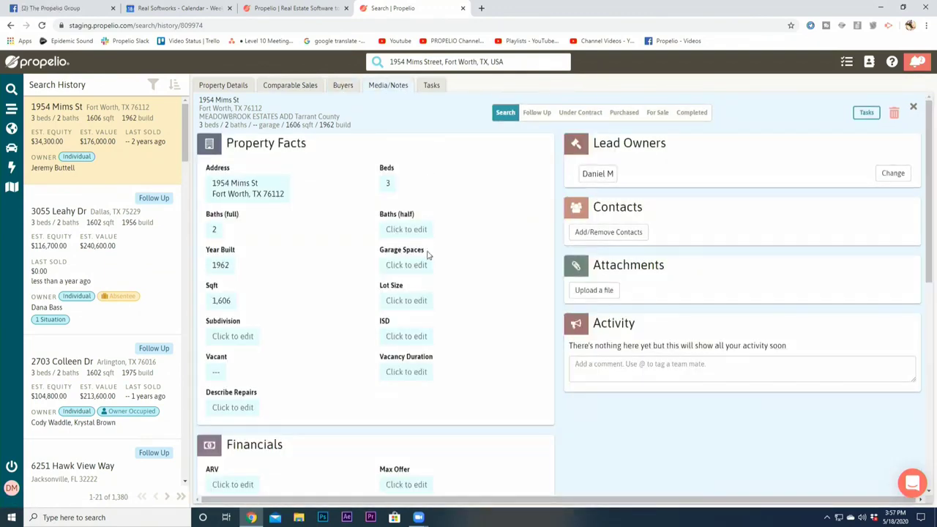
scroll(432, 256, "down", 6)
left_click(428, 86)
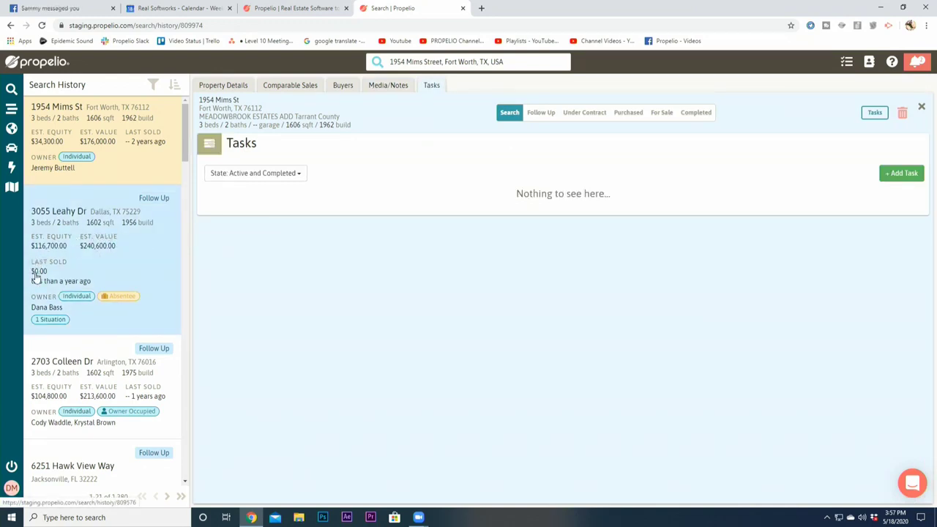
Step: Open the List Builder
mouse_move(6, 259)
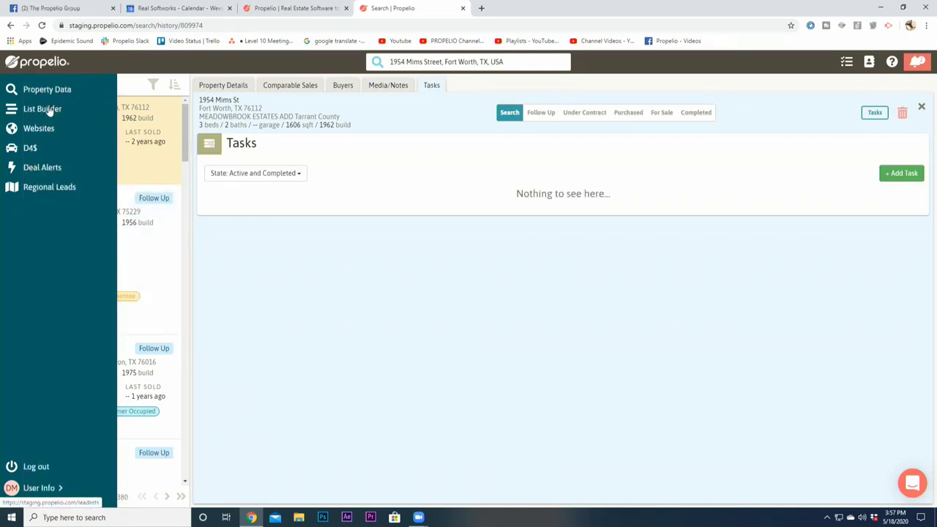